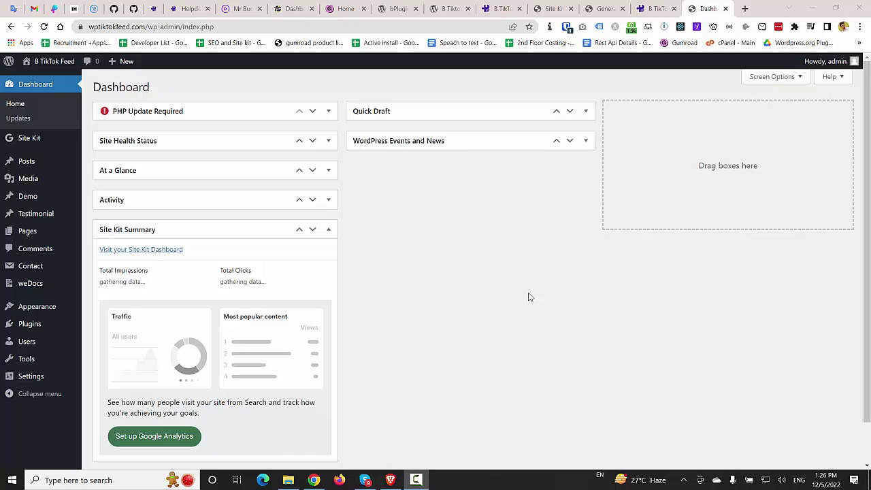
# Create a new blank page from Pages > Add New in the admin sidebar.
pyautogui.scroll(-1, 529, 311)
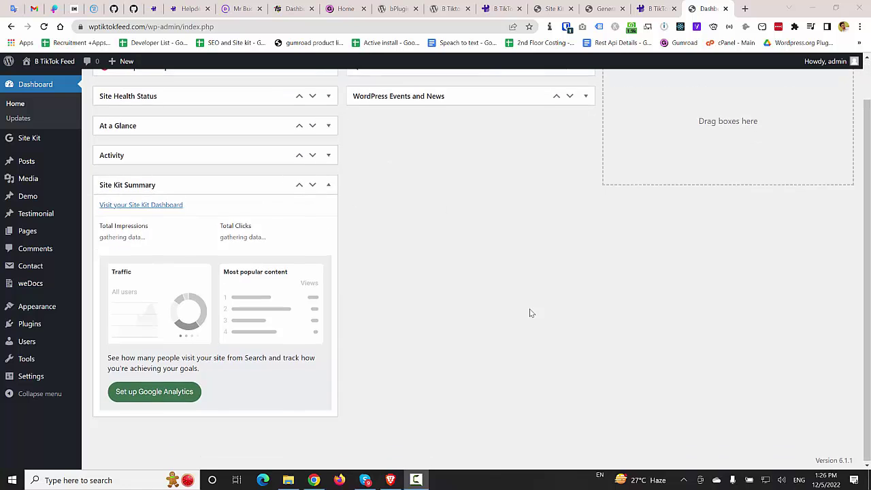
pyautogui.scroll(1, 538, 275)
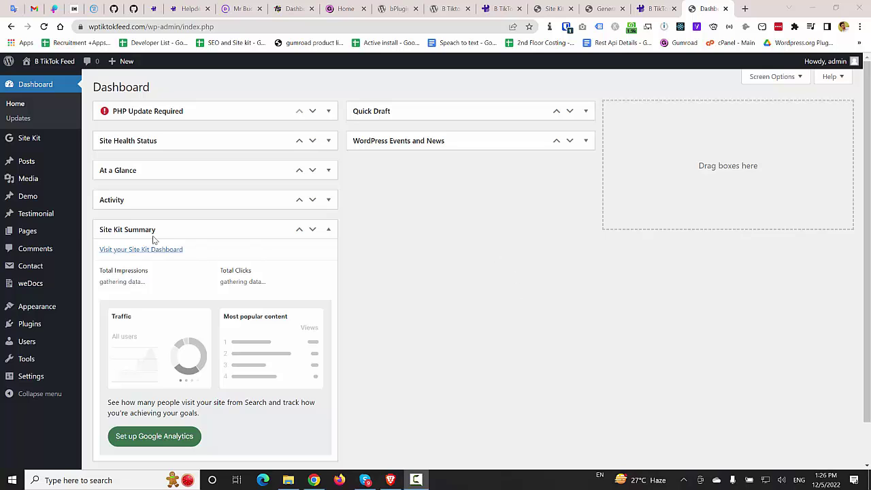
pyautogui.moveTo(27, 231)
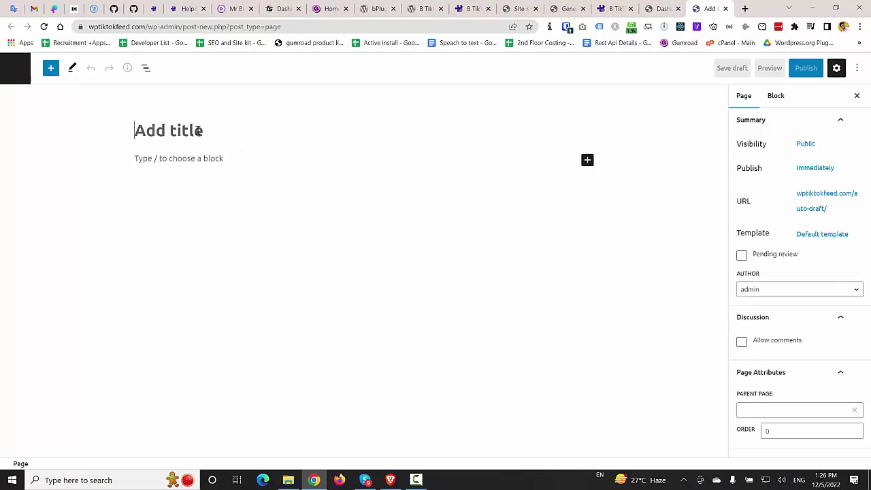
# Title the page 'My tiktok profile' and search the full block library for 'tiktok'.
pyautogui.write('My')
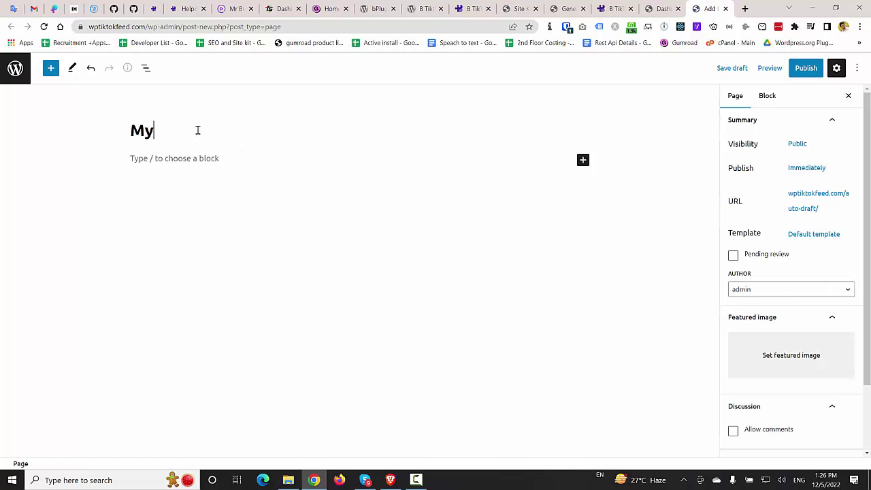
pyautogui.write(' tiktok profile')
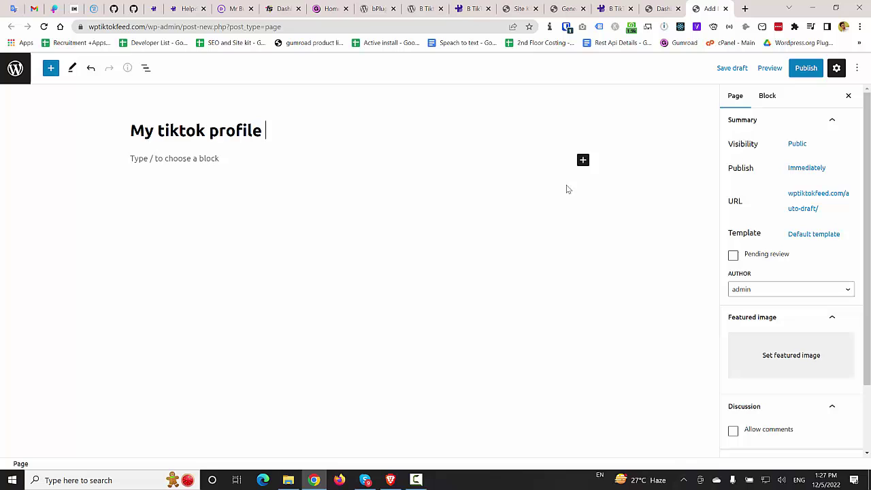
pyautogui.click(583, 161)
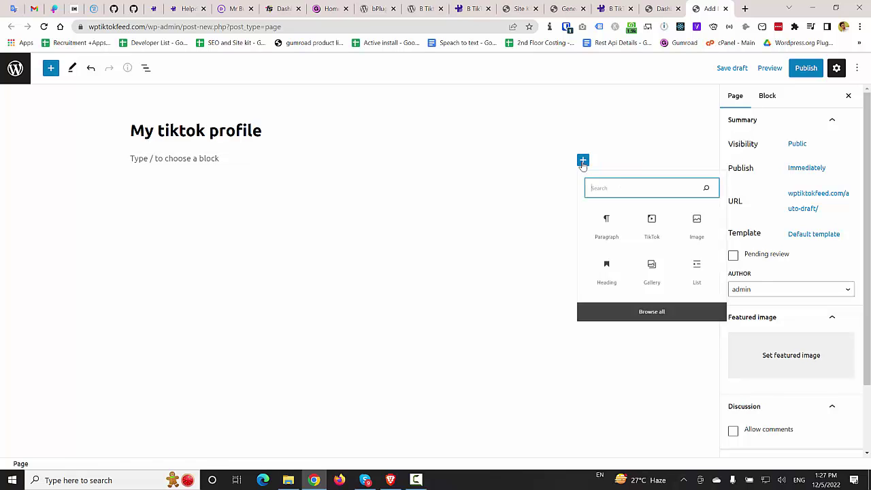
pyautogui.write('tiktok')
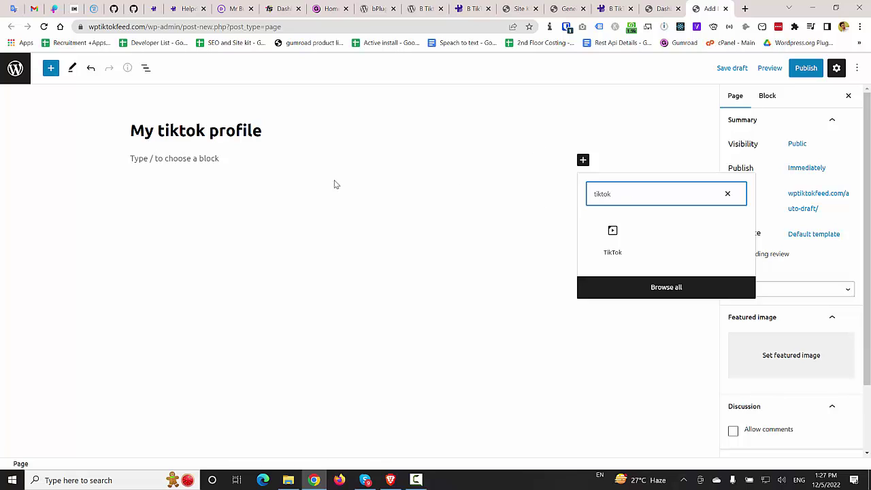
pyautogui.click(663, 293)
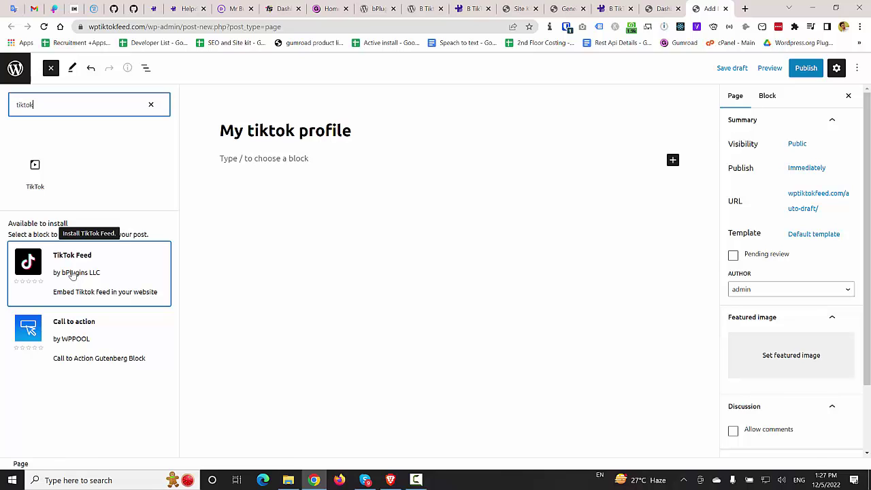
# Install and insert the TikTok Feed block, then start adding a TikTok account to it.
pyautogui.click(73, 274)
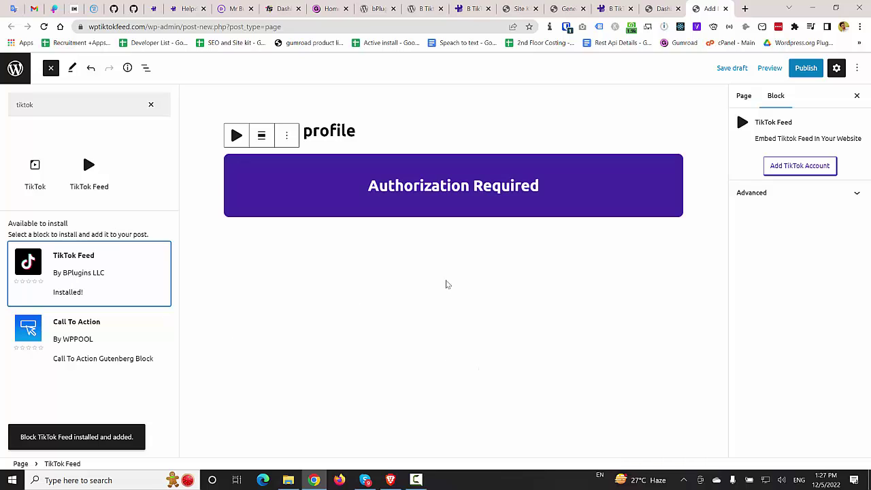
pyautogui.click(575, 208)
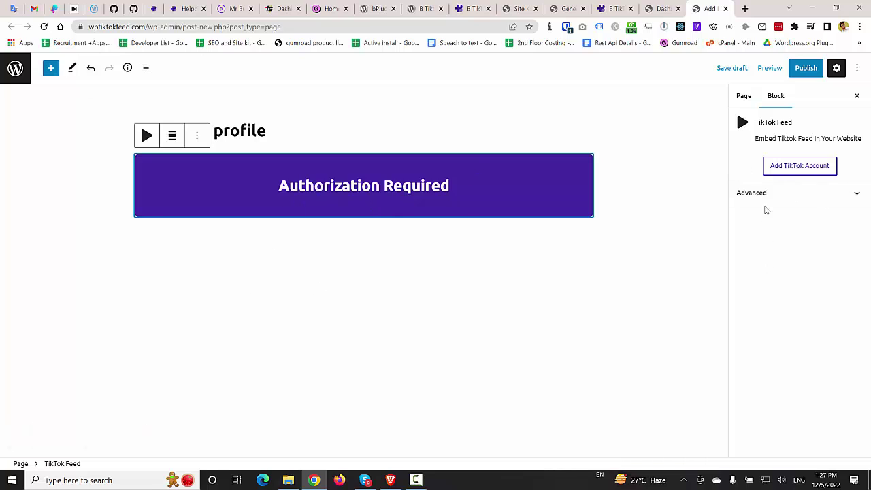
pyautogui.click(800, 165)
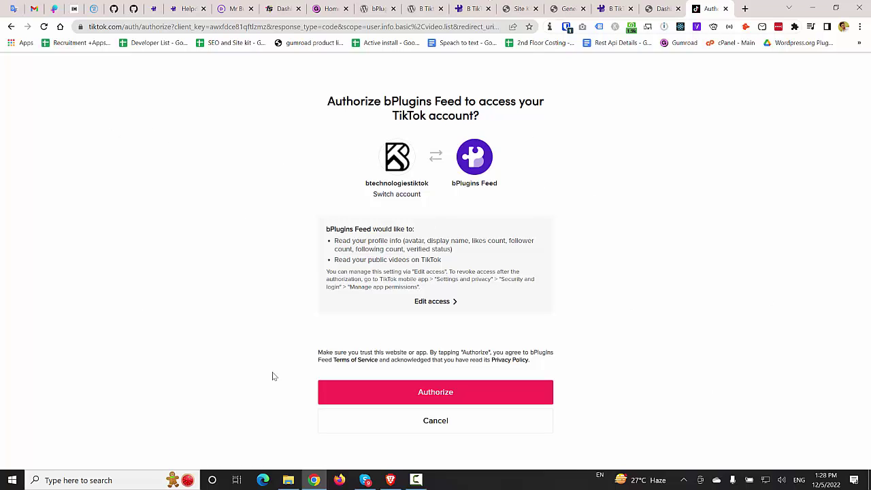
# Authorize bPlugins Feed to read the BTechnologies TikTok profile and public videos.
pyautogui.click(439, 399)
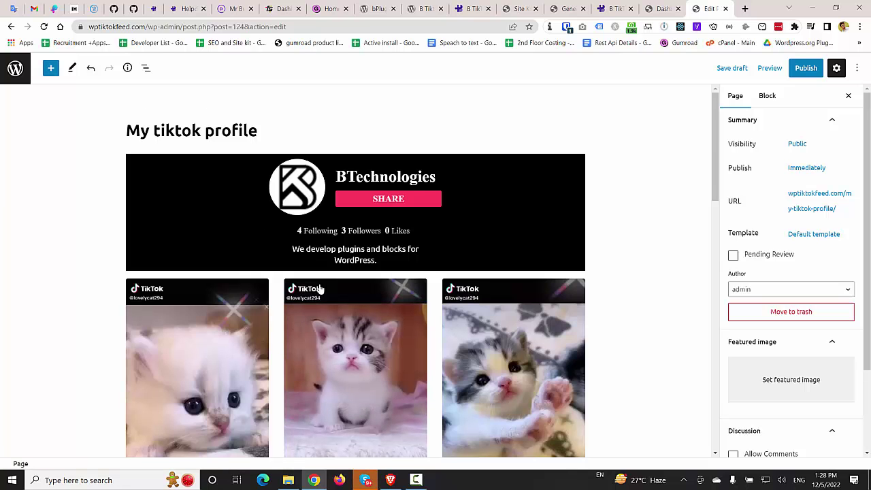
# Publish the 'My tiktok profile' page and open the live page in a new tab.
pyautogui.scroll(-3, 282, 349)
pyautogui.scroll(-7, 282, 348)
pyautogui.scroll(9, 336, 352)
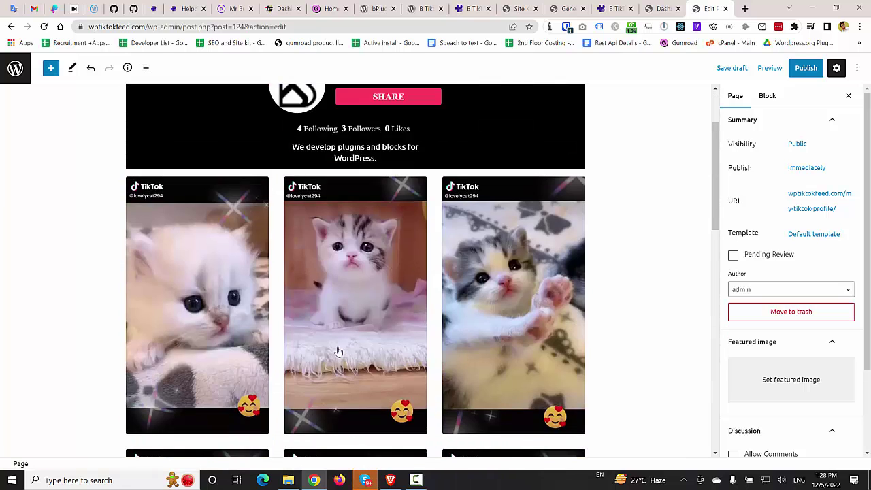
pyautogui.scroll(2, 321, 346)
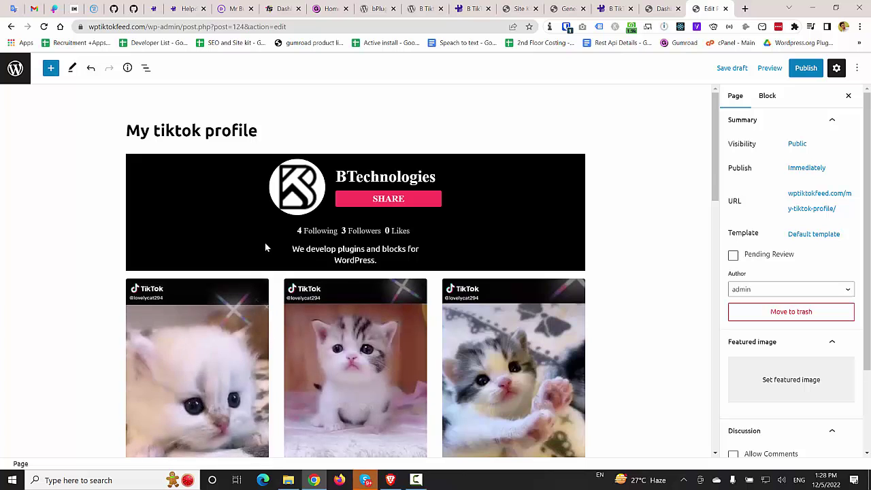
pyautogui.scroll(-4, 265, 246)
pyautogui.scroll(4, 250, 323)
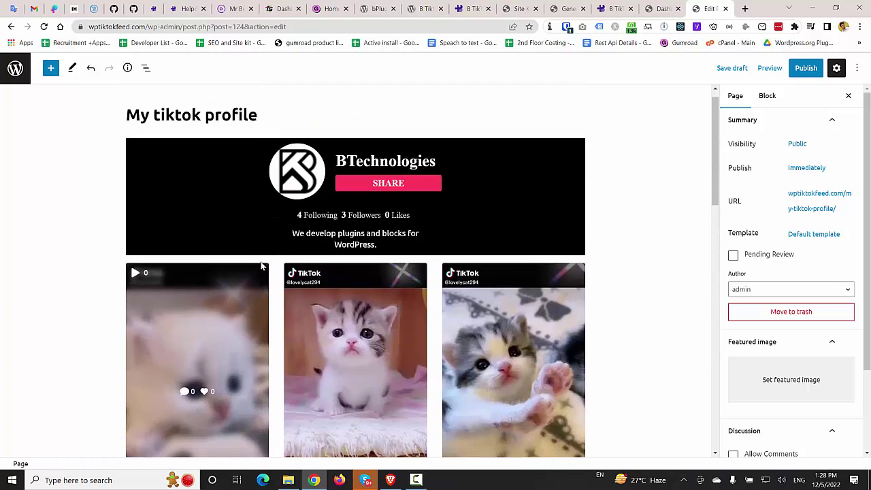
pyautogui.click(805, 69)
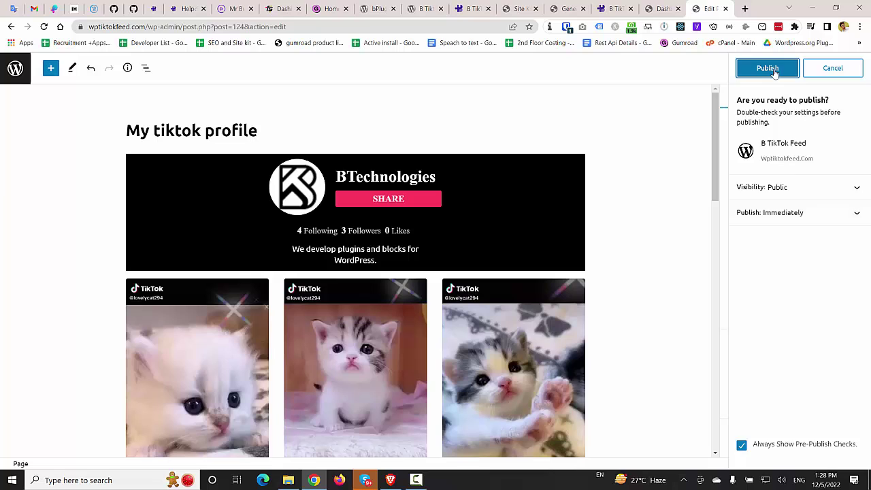
pyautogui.click(771, 70)
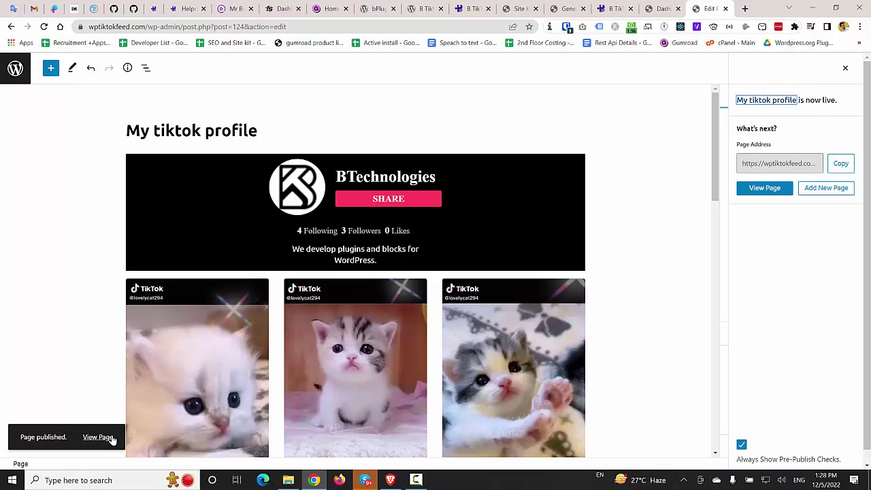
pyautogui.click(104, 440)
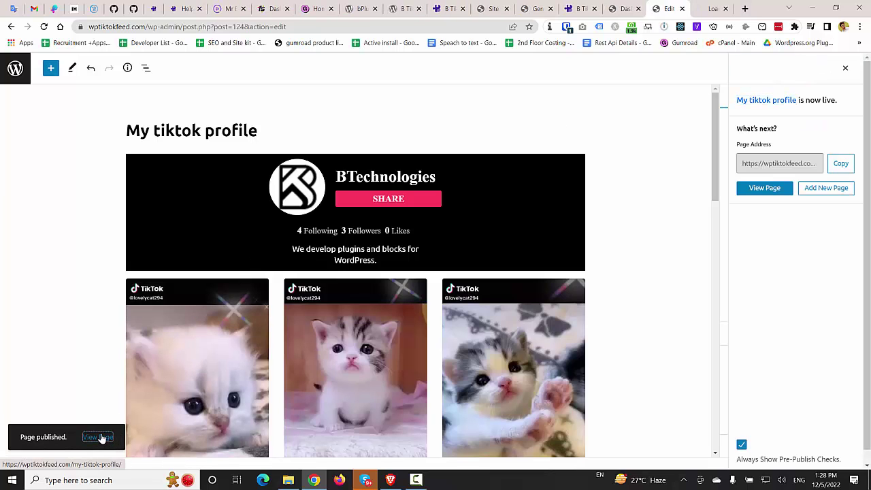
pyautogui.click(713, 8)
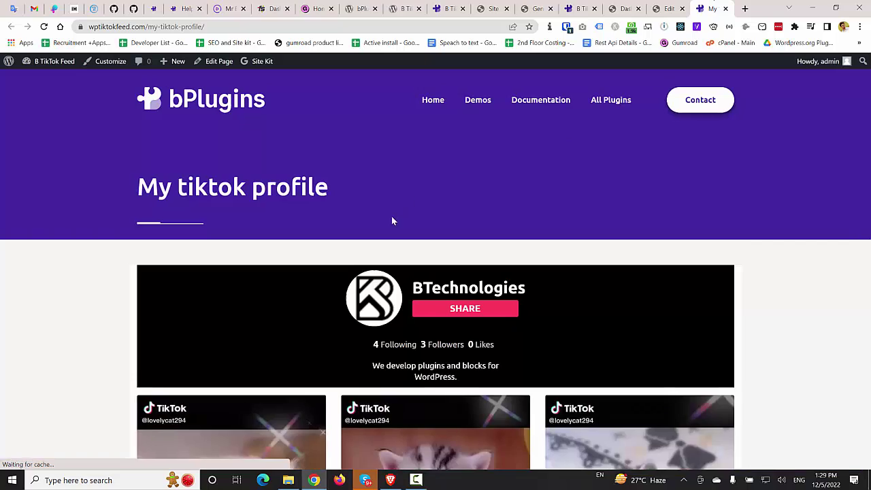
pyautogui.scroll(-2, 452, 253)
pyautogui.scroll(2, 233, 230)
pyautogui.scroll(-6, 156, 243)
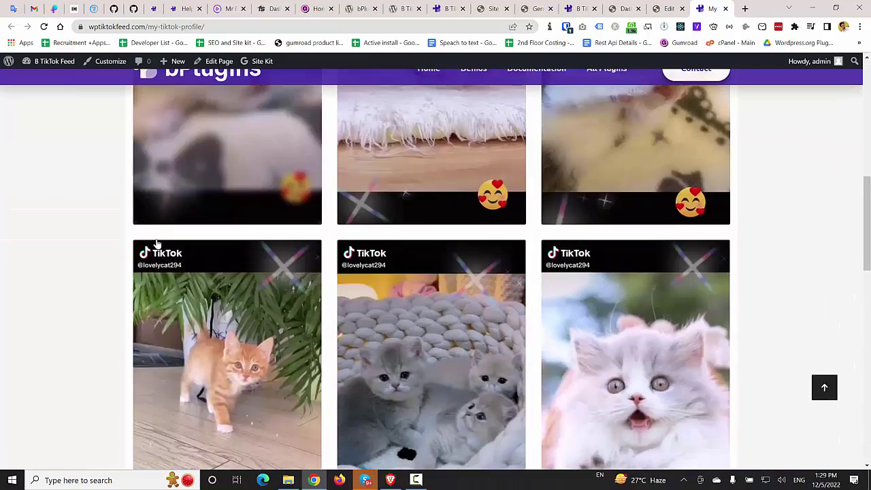
pyautogui.scroll(-4, 302, 331)
pyautogui.scroll(8, 606, 343)
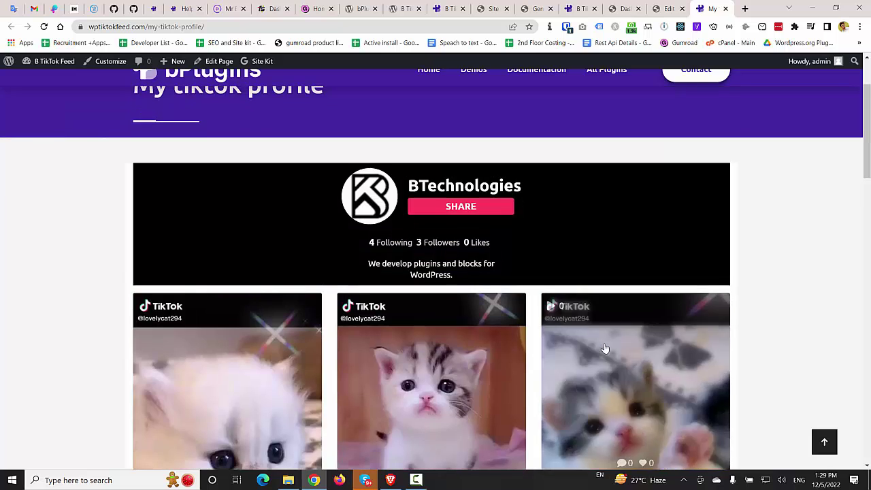
pyautogui.scroll(-3, 605, 348)
pyautogui.click(445, 237)
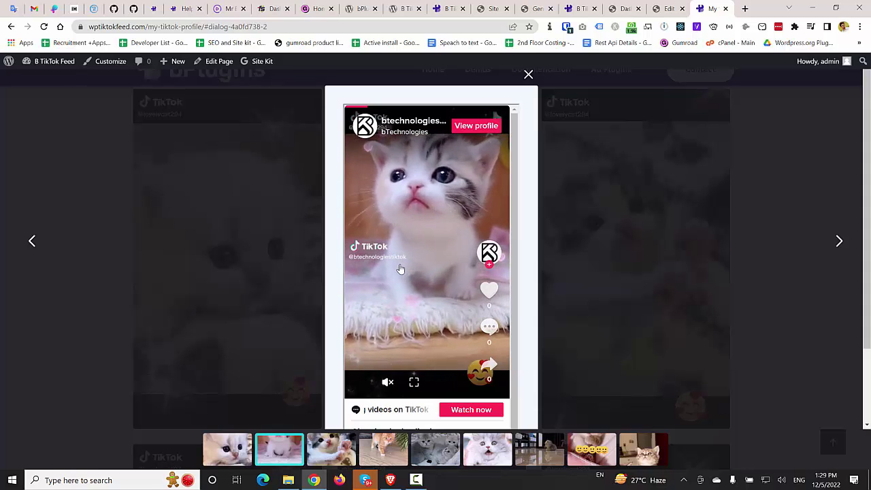
pyautogui.click(528, 74)
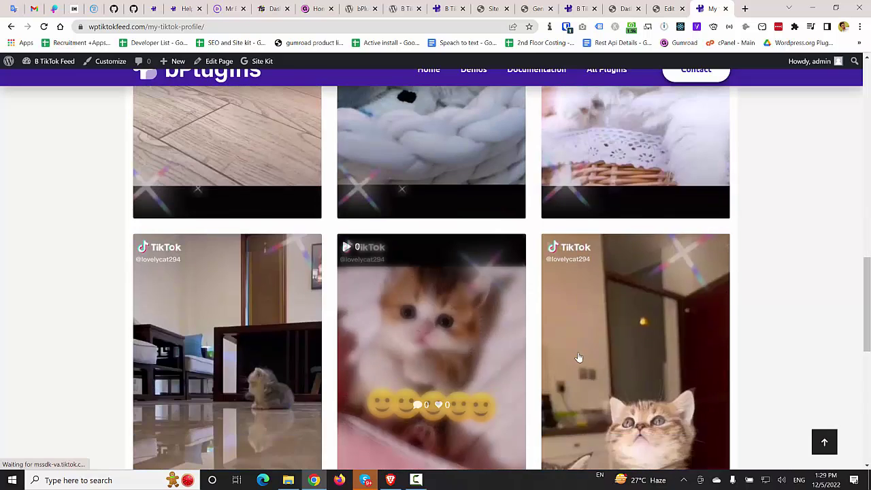
pyautogui.scroll(4, 192, 324)
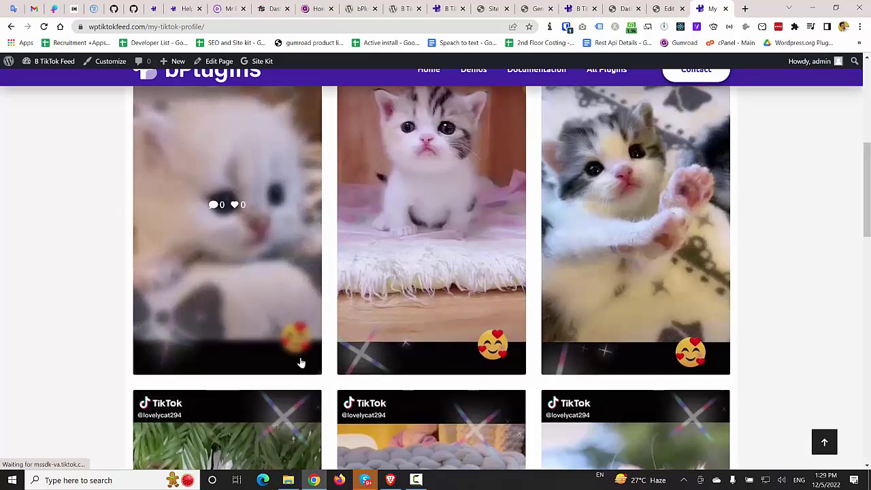
pyautogui.scroll(-7, 302, 362)
pyautogui.scroll(-8, 585, 351)
pyautogui.scroll(15, 372, 371)
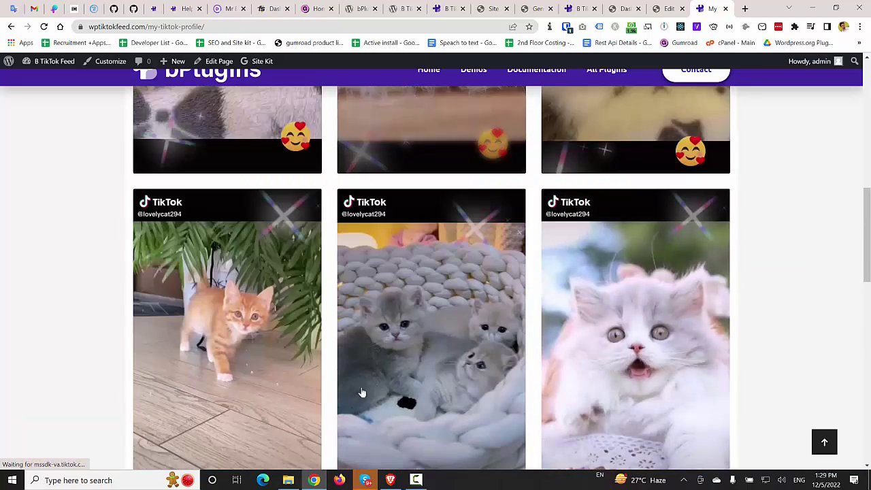
pyautogui.scroll(4, 372, 372)
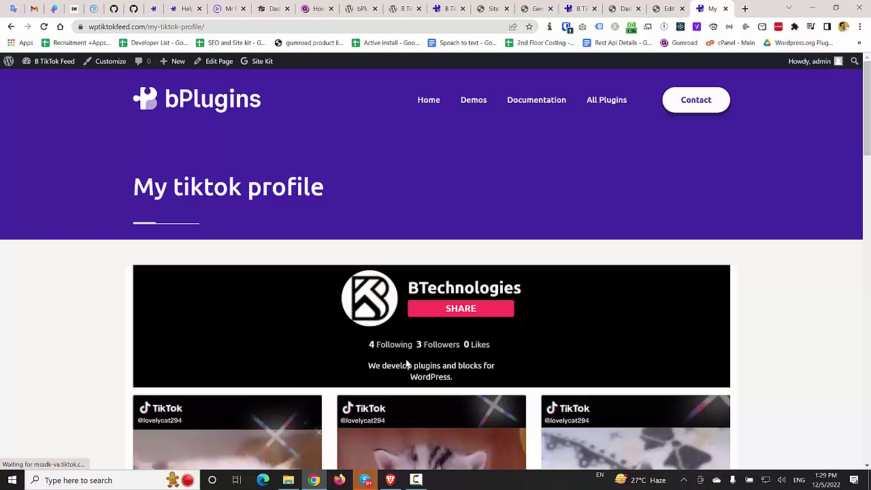
pyautogui.click(669, 8)
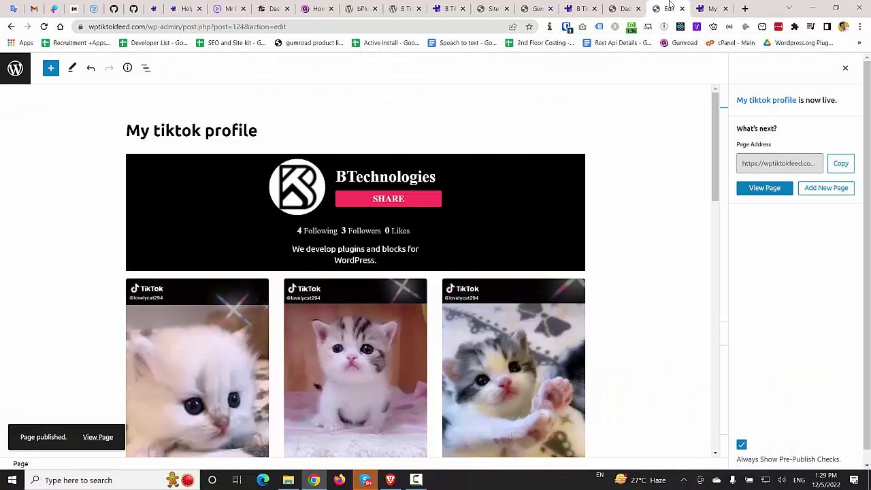
pyautogui.scroll(-1, 369, 262)
pyautogui.scroll(2, 369, 262)
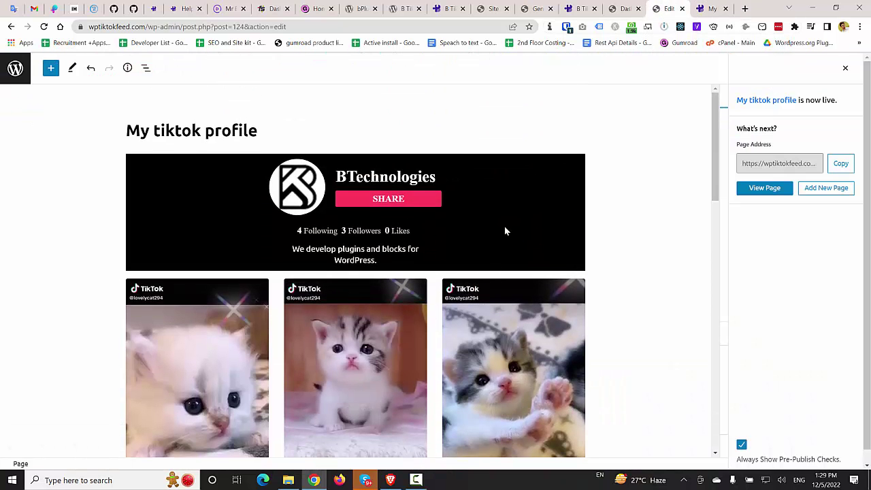
pyautogui.click(330, 245)
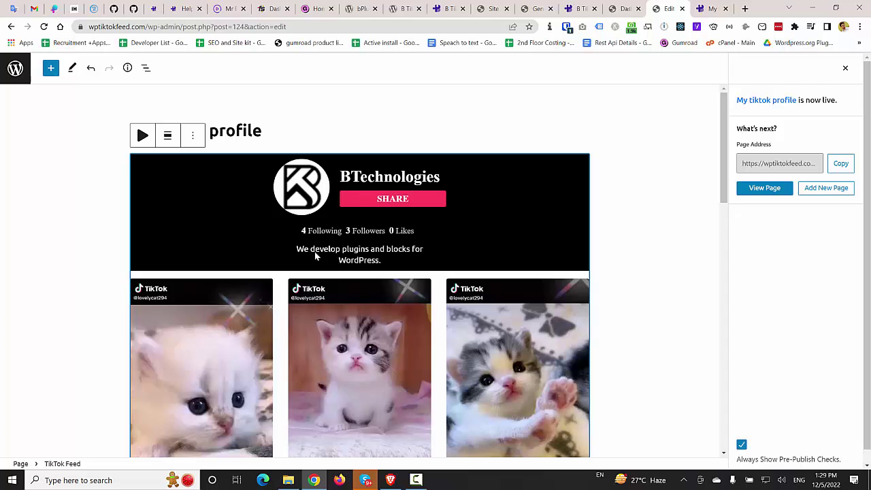
# Switch off Followers under the block's Profile settings, leaving Following and Likes visible.
pyautogui.click(845, 68)
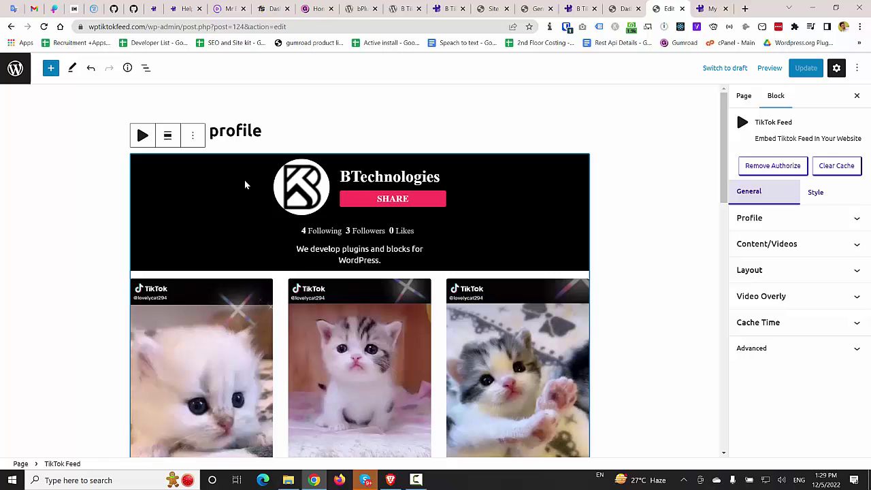
pyautogui.click(776, 218)
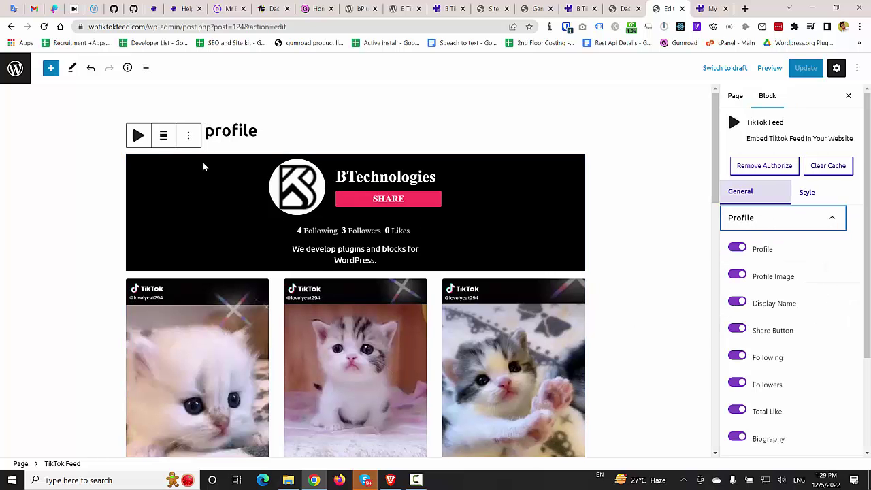
pyautogui.click(738, 248)
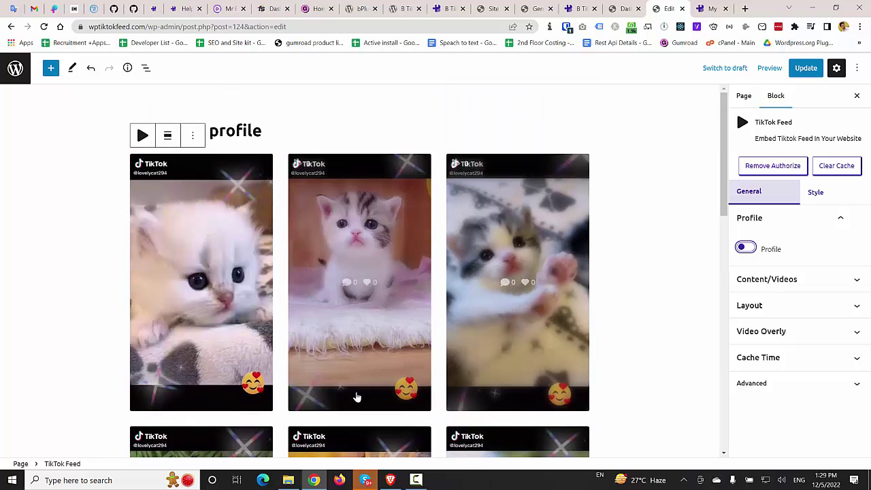
pyautogui.click(747, 248)
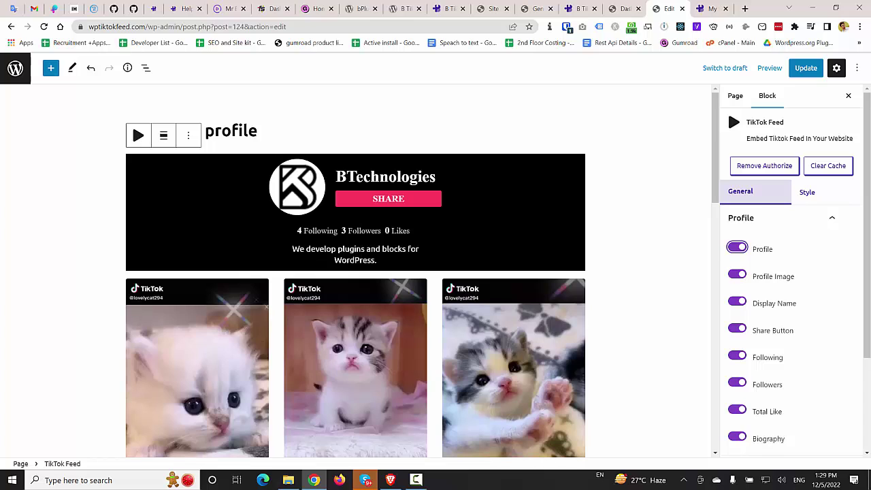
pyautogui.doubleClick(364, 231)
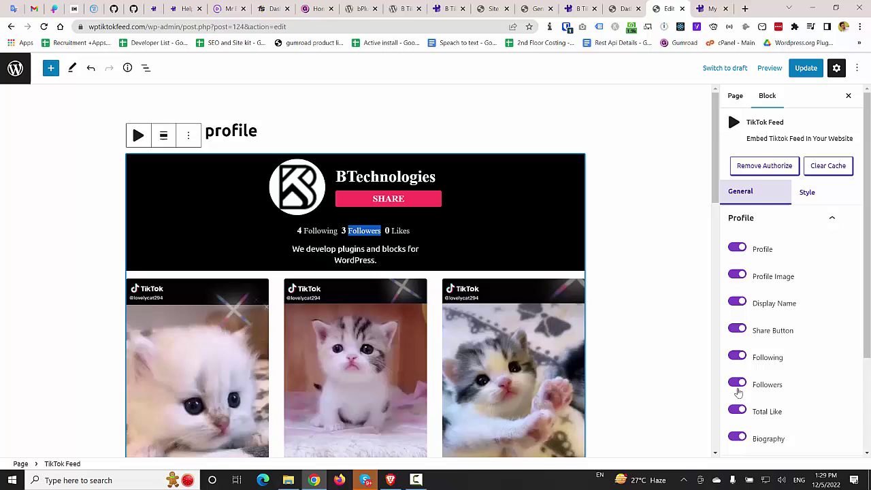
pyautogui.click(740, 383)
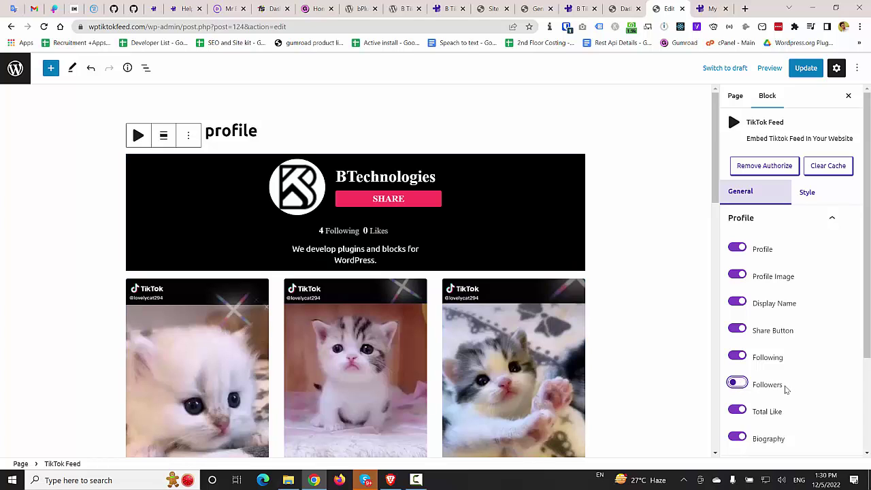
pyautogui.scroll(-3, 770, 381)
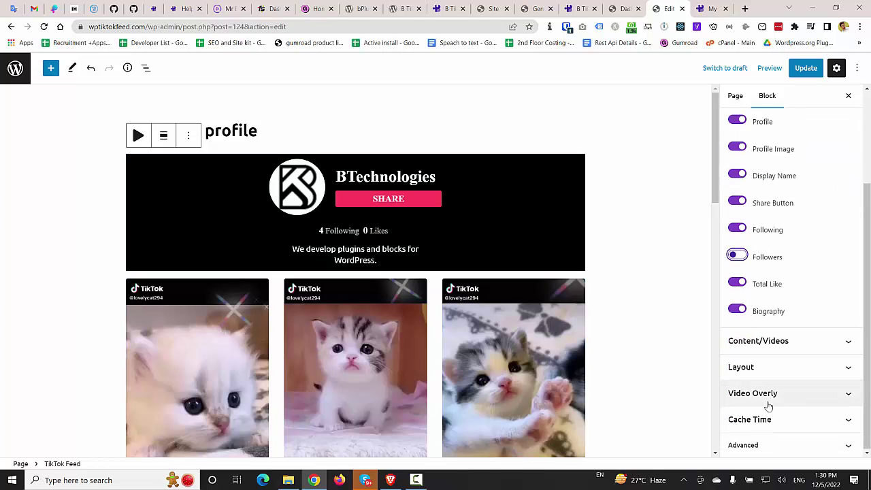
pyautogui.scroll(-1, 320, 354)
pyautogui.scroll(2, 356, 365)
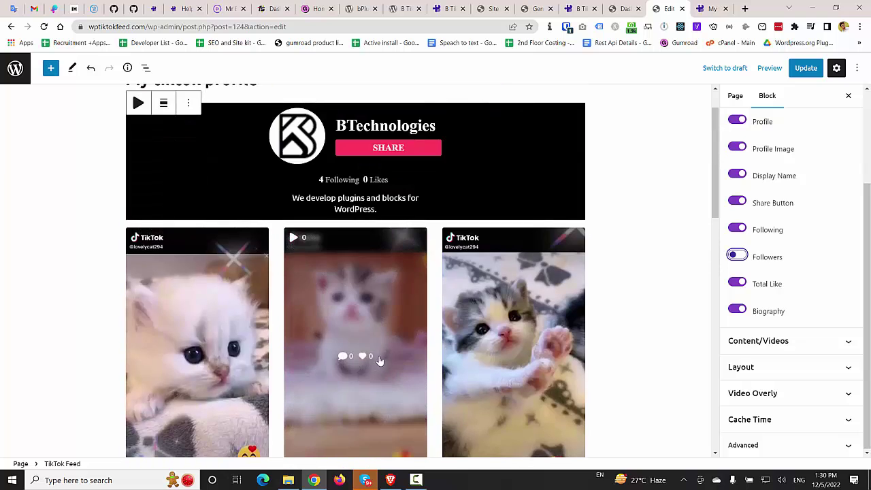
pyautogui.scroll(-3, 408, 327)
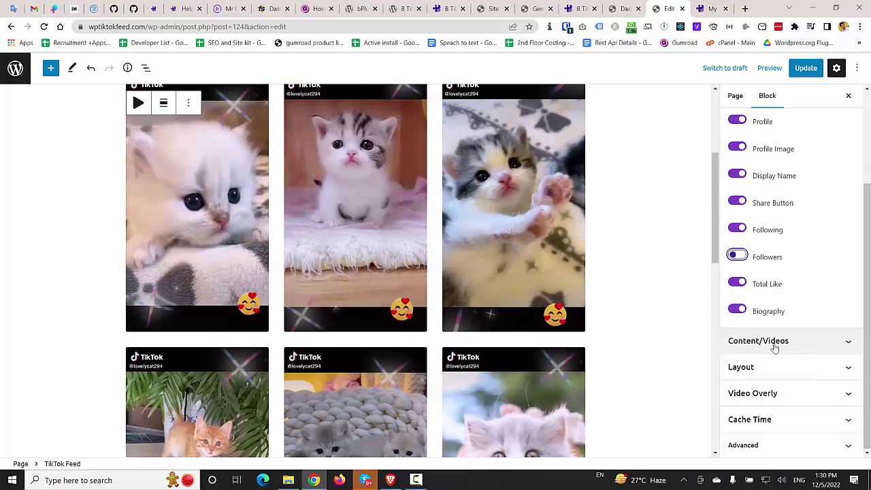
# Expand the feed's Layout settings, dismissing the Pro notice, and select the 30px Column Gap value.
pyautogui.click(774, 342)
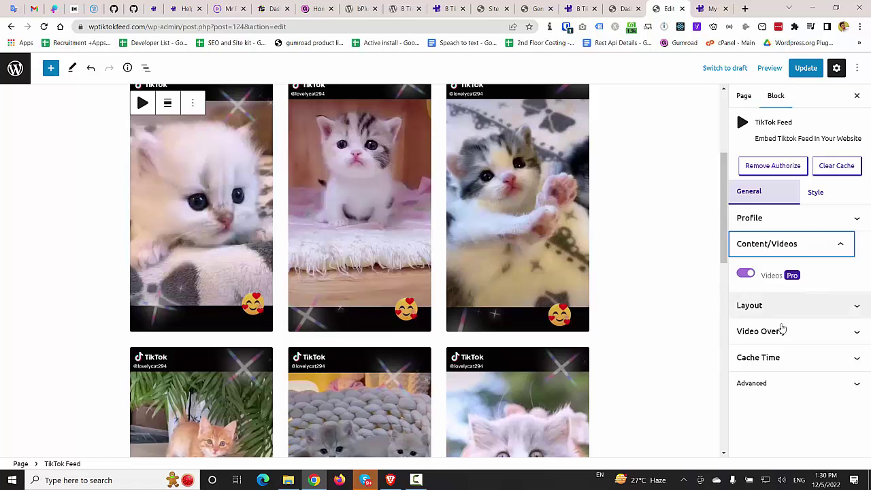
pyautogui.click(774, 310)
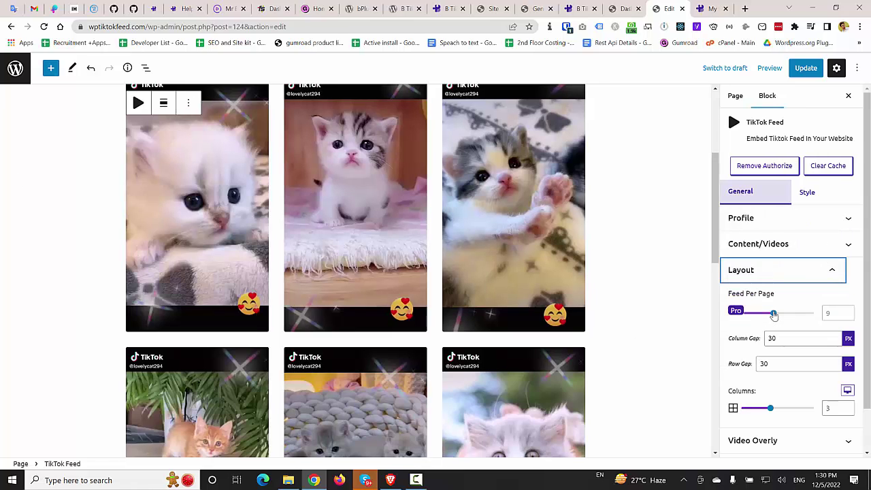
pyautogui.click(774, 312)
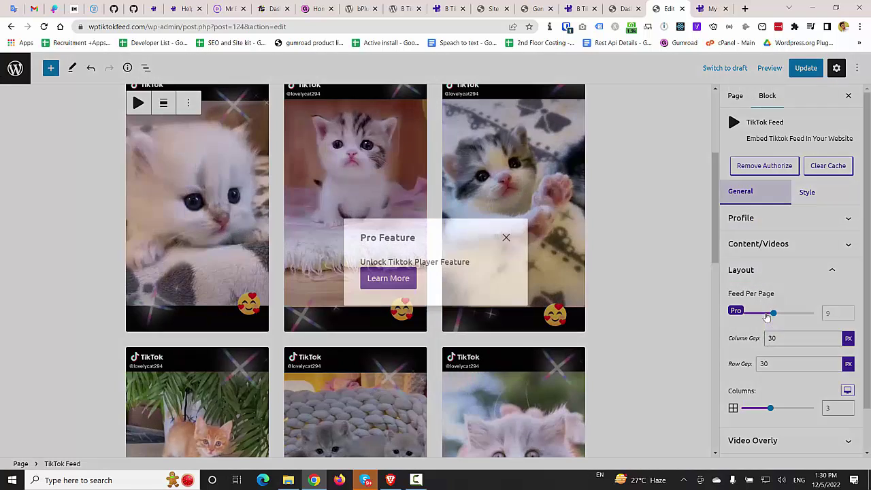
pyautogui.click(505, 238)
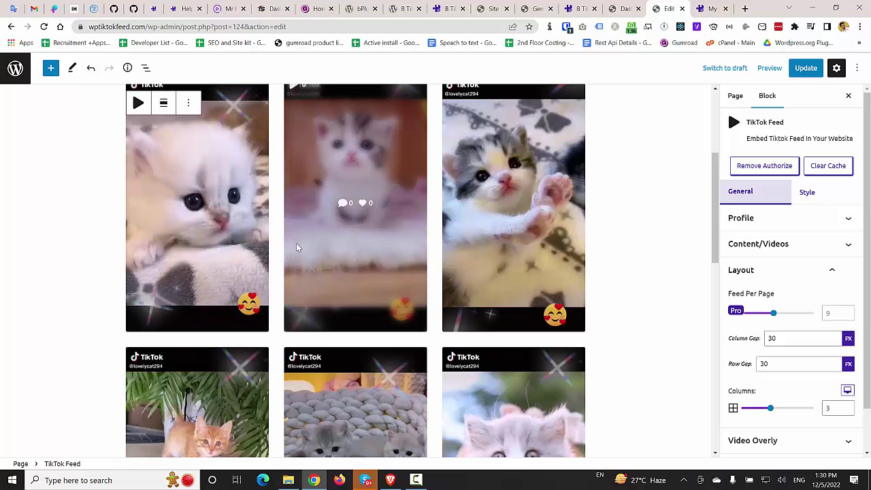
pyautogui.moveTo(780, 338); pyautogui.dragTo(757, 338)
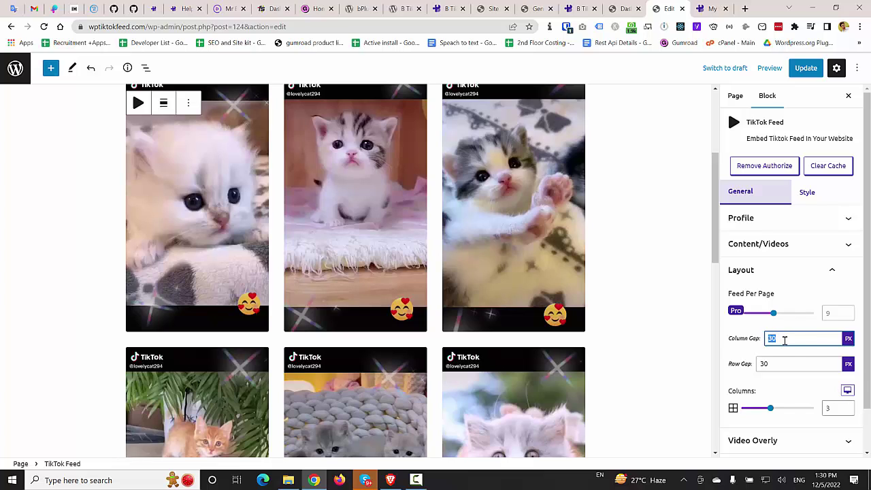
# Set the feed's column gap to 50 px and row gap to 60 px.
pyautogui.write('50')
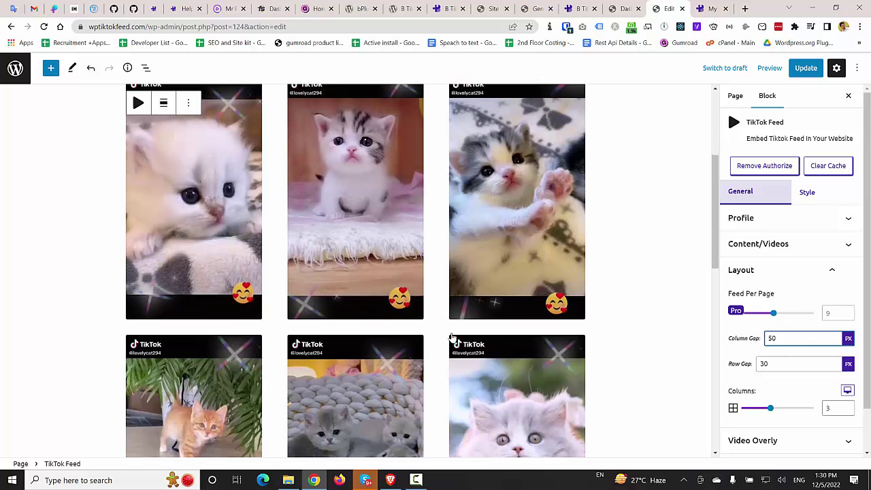
pyautogui.click(778, 365)
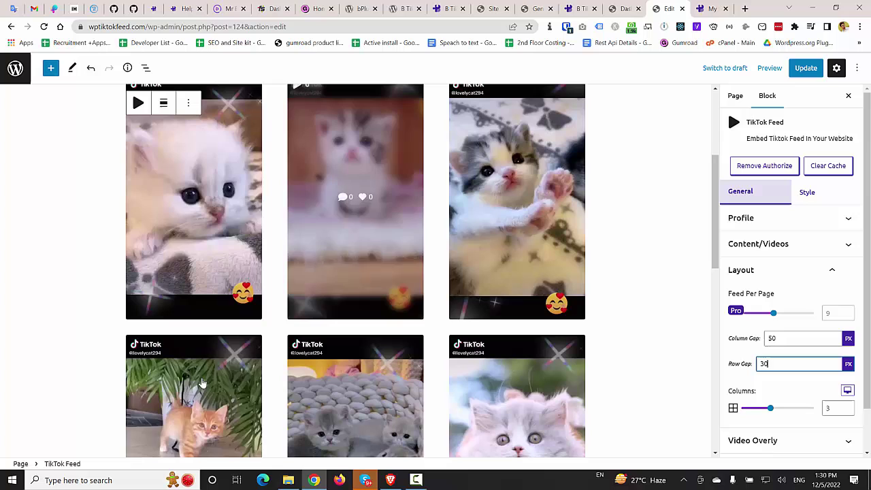
pyautogui.doubleClick(770, 365)
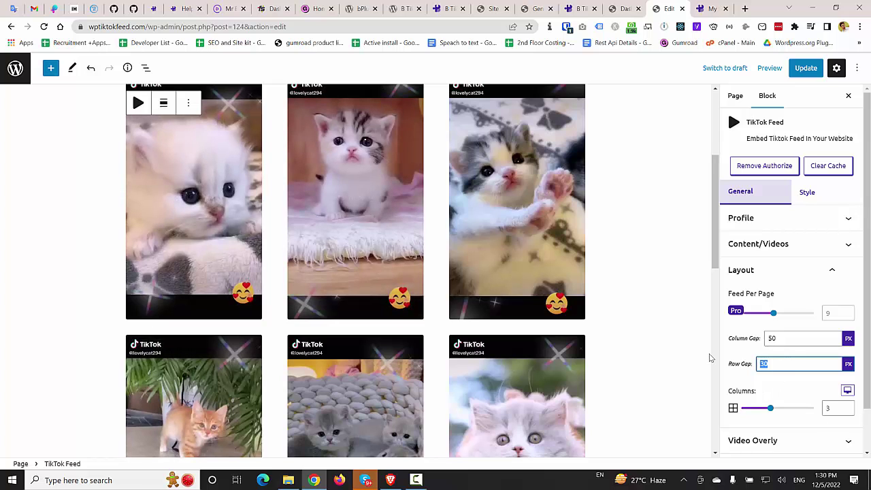
pyautogui.write('60')
# Change the video grid to 4 columns and update the page.
pyautogui.scroll(-8, 428, 324)
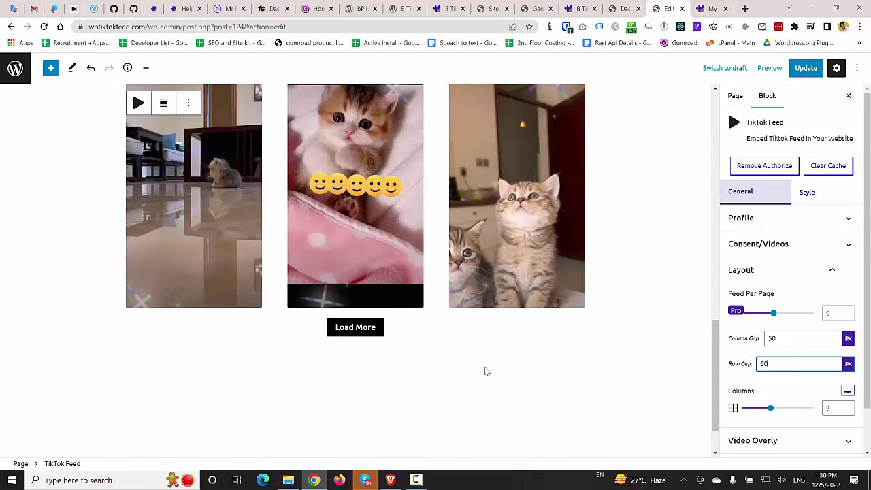
pyautogui.scroll(-1, 754, 422)
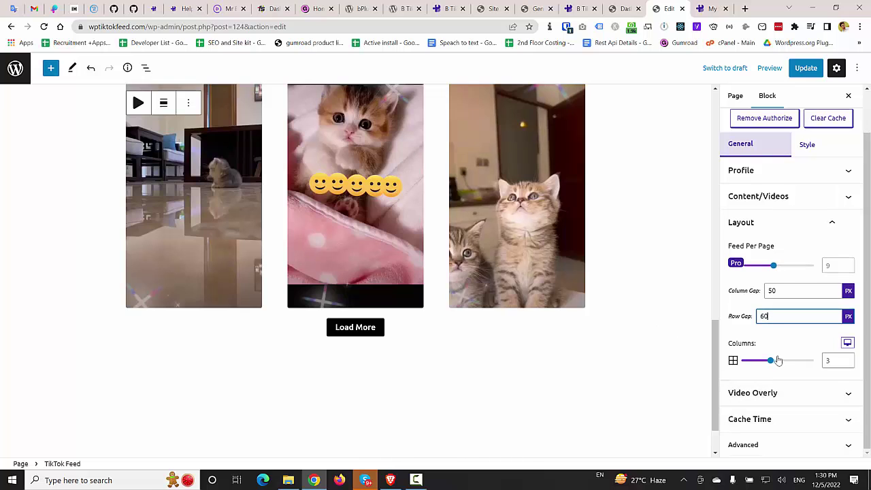
pyautogui.scroll(2, 307, 245)
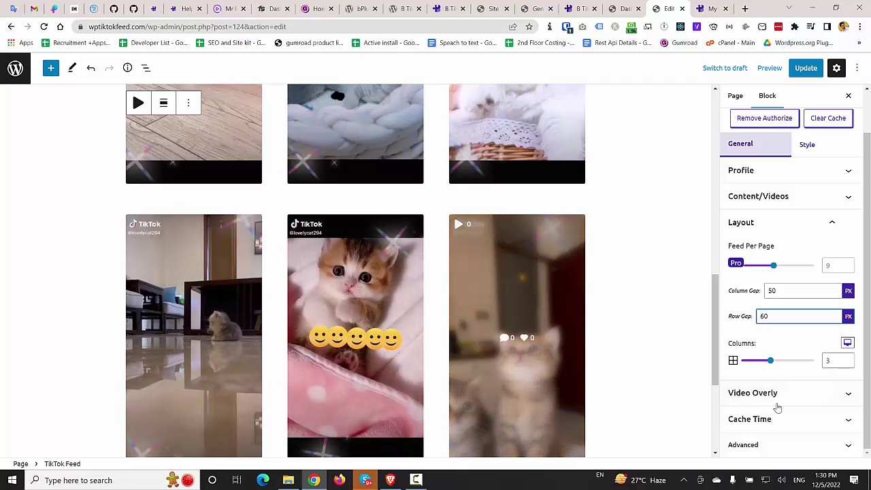
pyautogui.moveTo(772, 366); pyautogui.dragTo(784, 369)
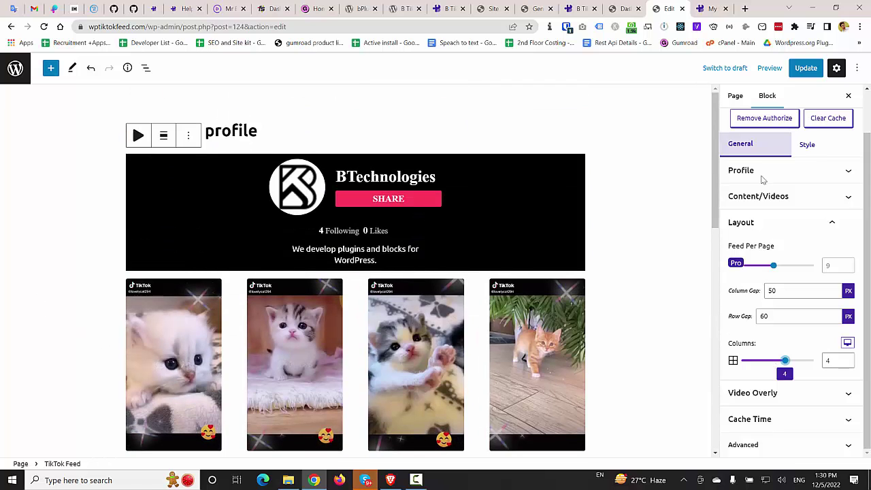
pyautogui.click(806, 68)
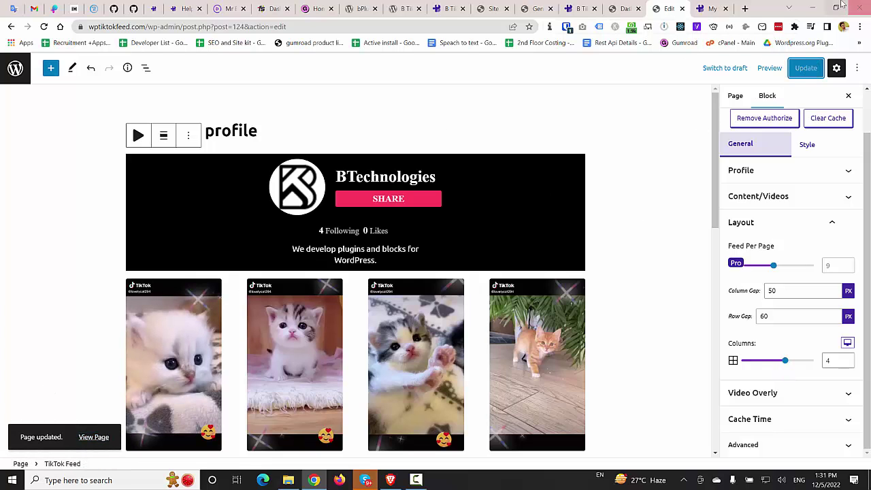
# Reload the live 'My tiktok profile' tab and scroll through the four-column feed.
pyautogui.click(711, 9)
pyautogui.rightClick(354, 152)
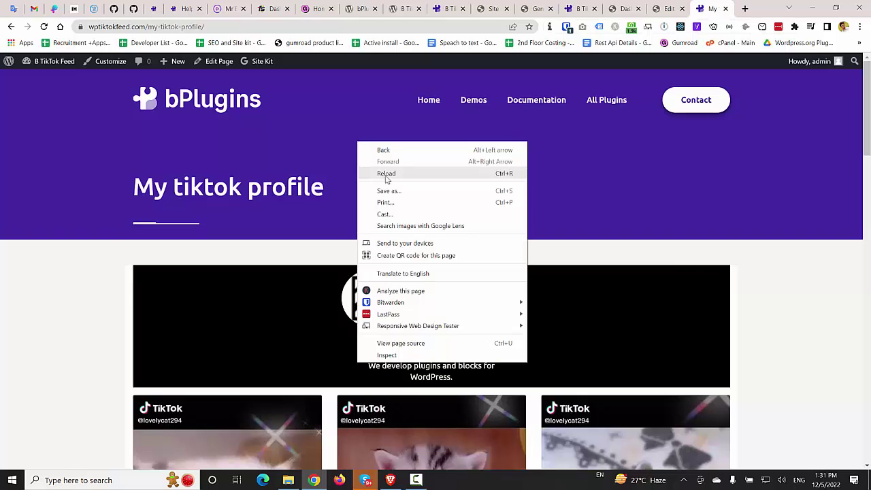
pyautogui.click(384, 177)
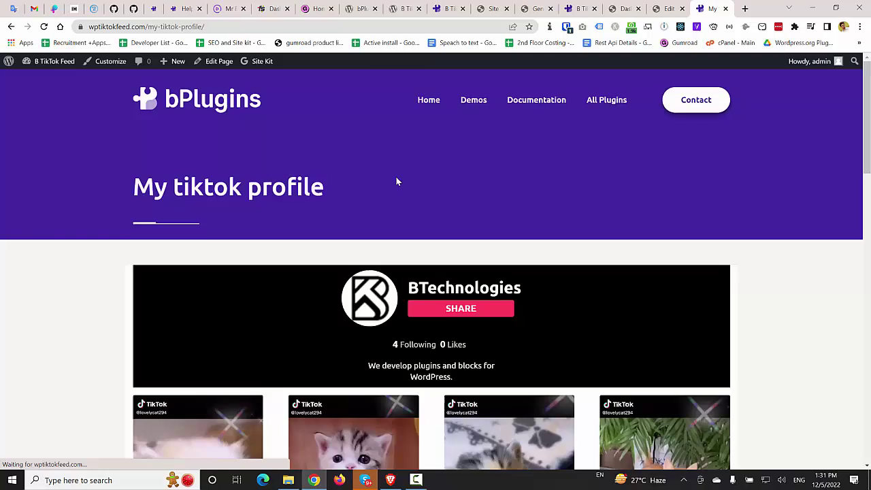
pyautogui.scroll(-5, 545, 422)
pyautogui.scroll(4, 563, 388)
pyautogui.scroll(-10, 563, 387)
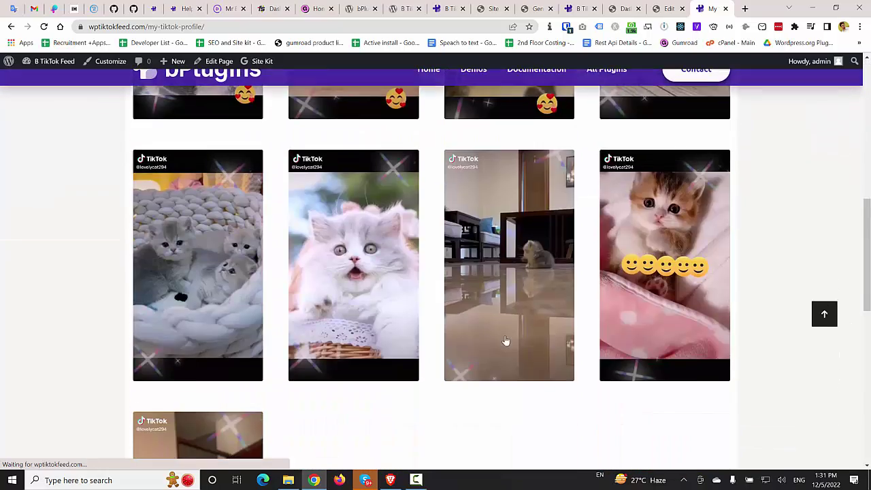
pyautogui.scroll(5, 555, 266)
pyautogui.scroll(6, 554, 266)
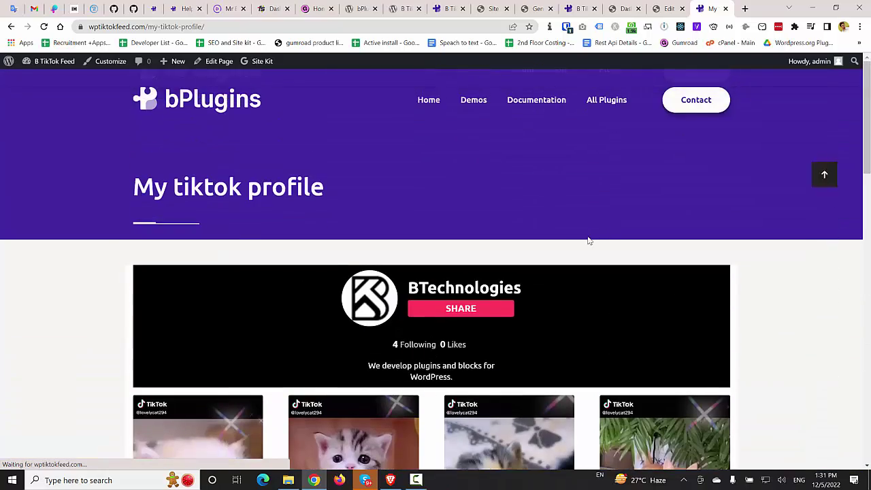
pyautogui.scroll(-2, 552, 269)
pyautogui.scroll(2, 550, 271)
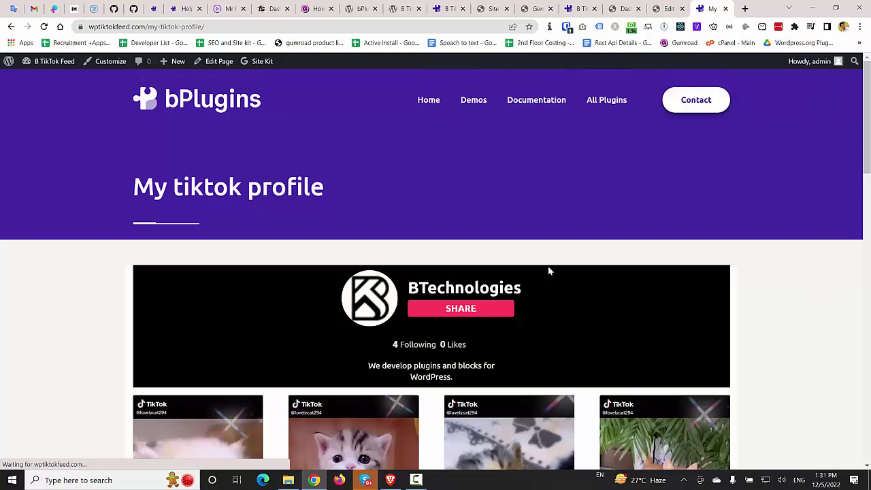